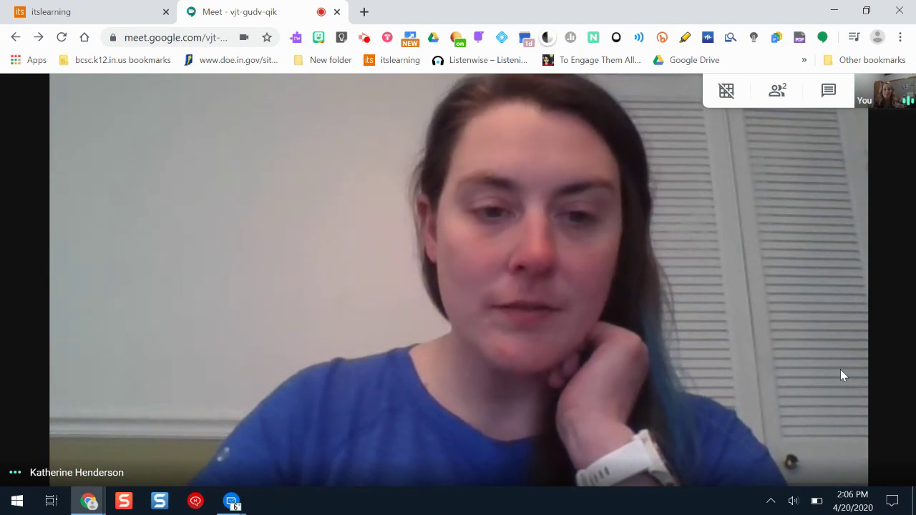
- Show the Google Meet call in full screen
mouse_move(820, 369)
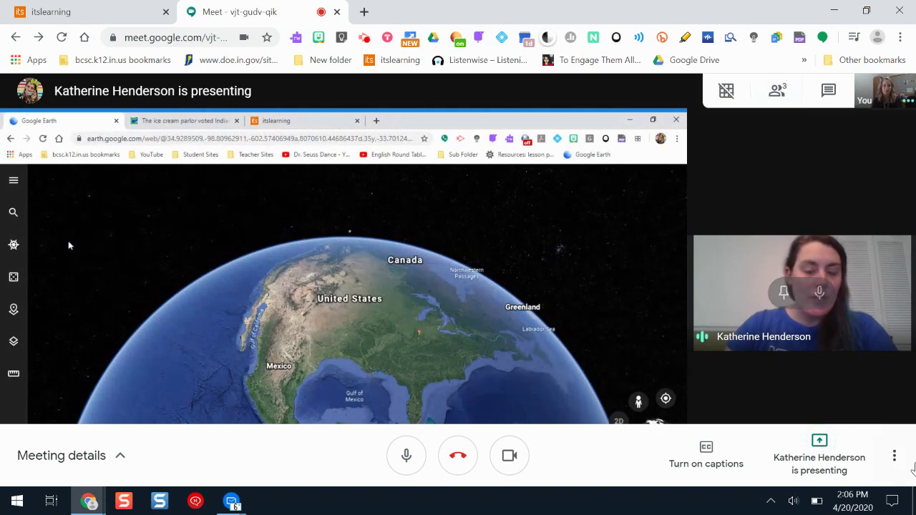
click(895, 456)
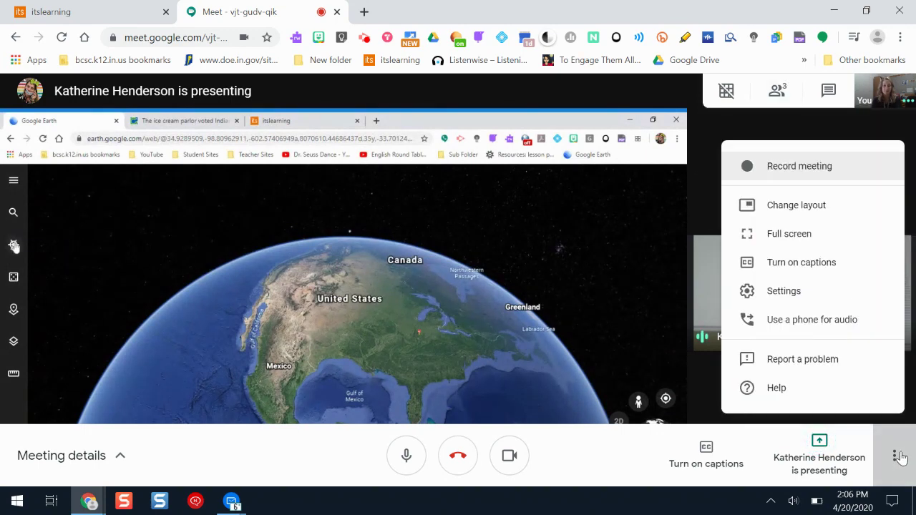
click(811, 240)
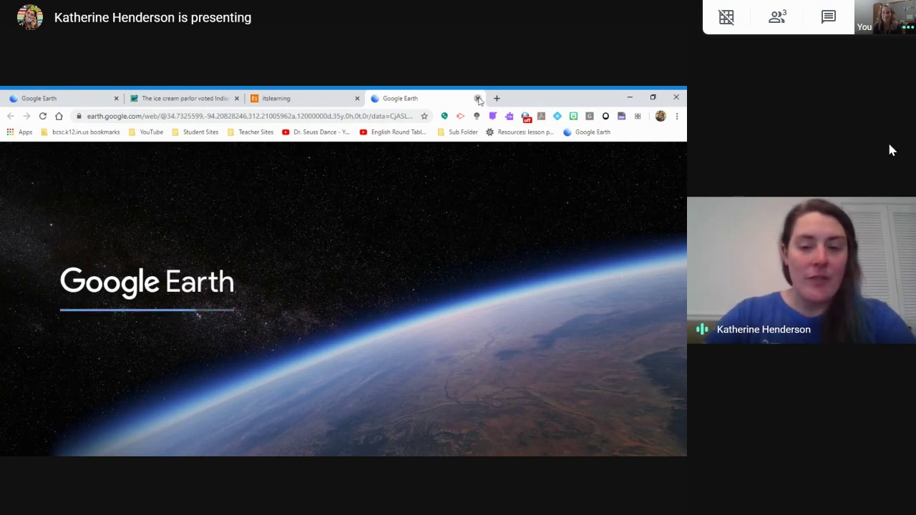
- Close the extra Google Earth tab and look through the Voyager stories, then leave Voyager
click(477, 98)
click(61, 98)
scroll(454, 300, down, 4)
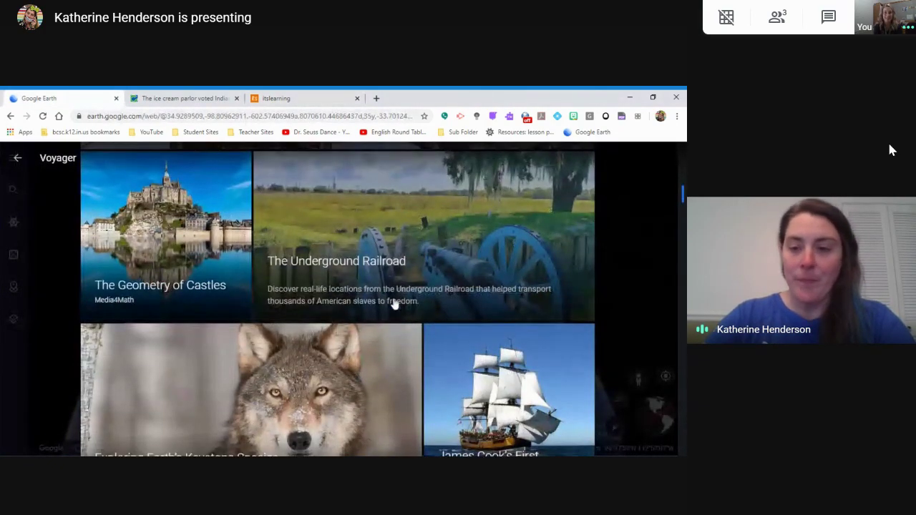
scroll(394, 301, up, 5)
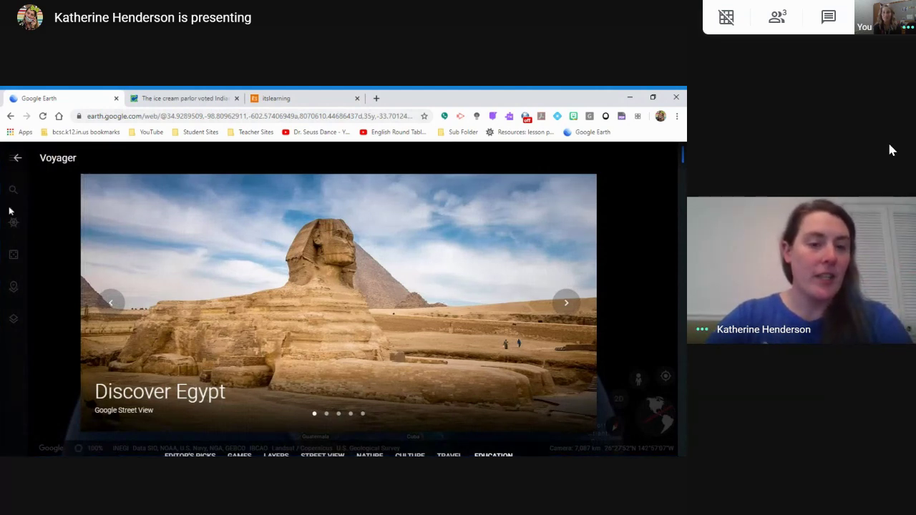
click(17, 159)
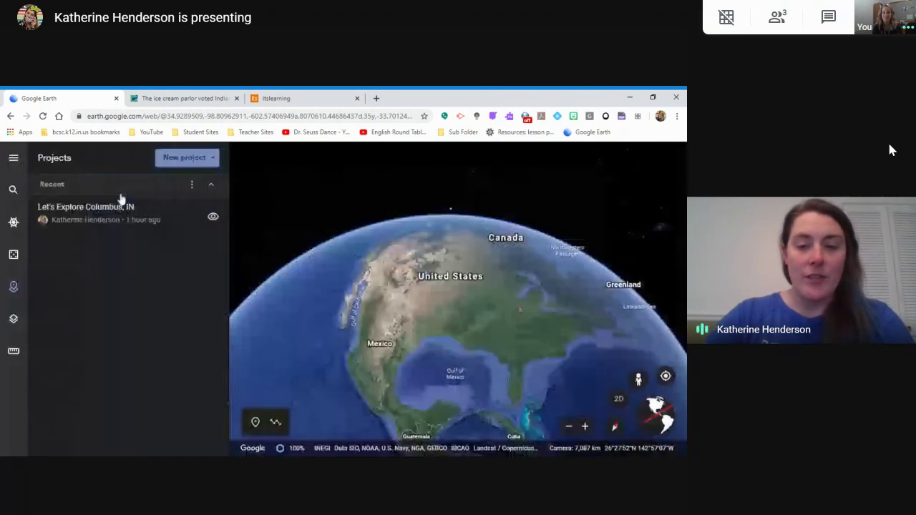
- Open the project "Let's Explore Columbus, IN" and view the photos of its first placemark
click(95, 244)
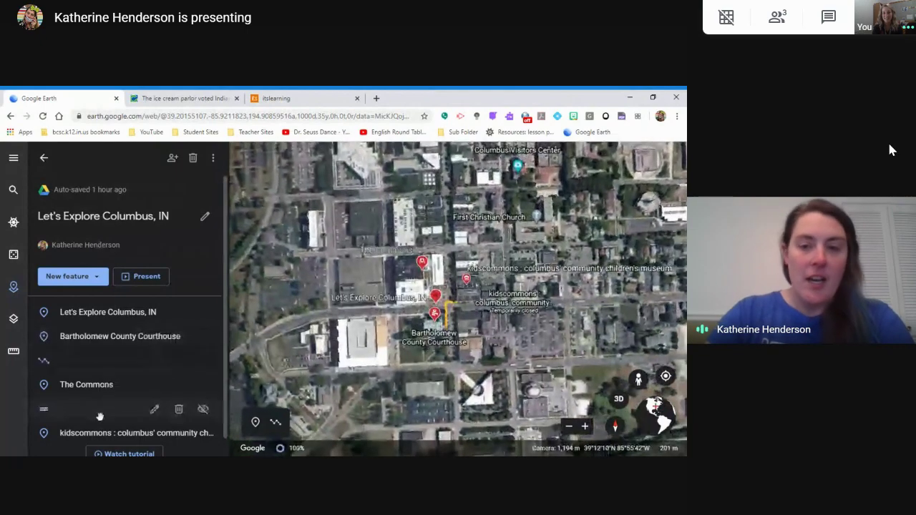
click(94, 315)
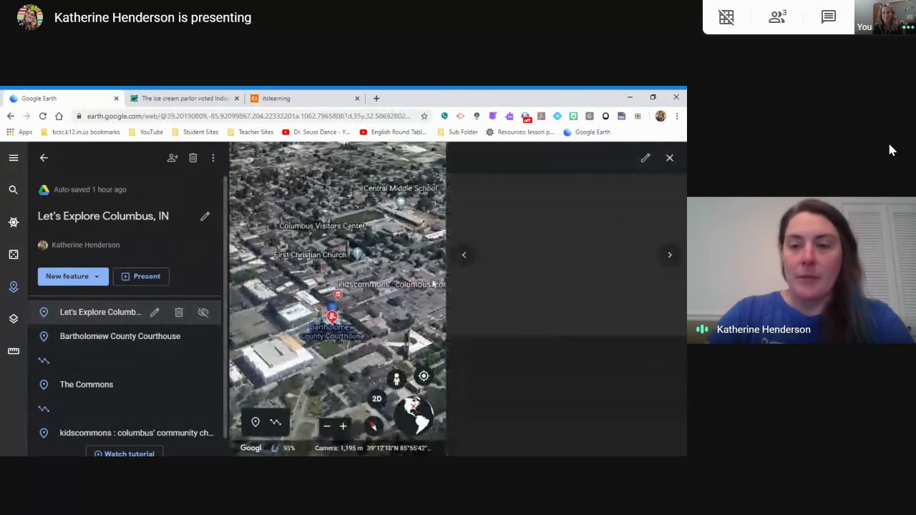
click(671, 257)
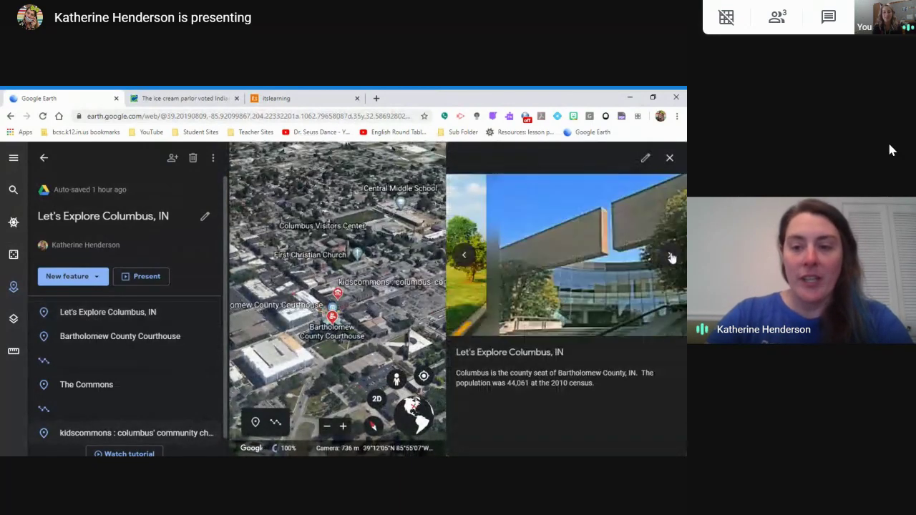
click(671, 257)
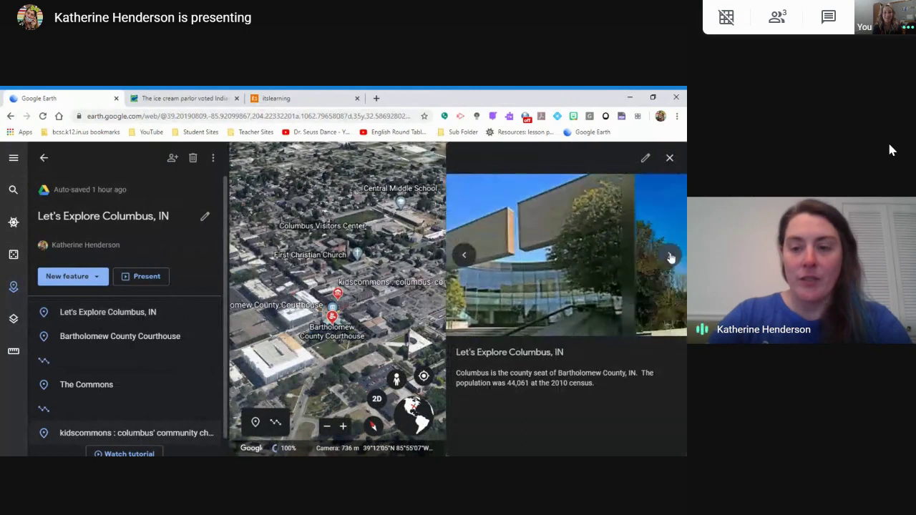
click(671, 257)
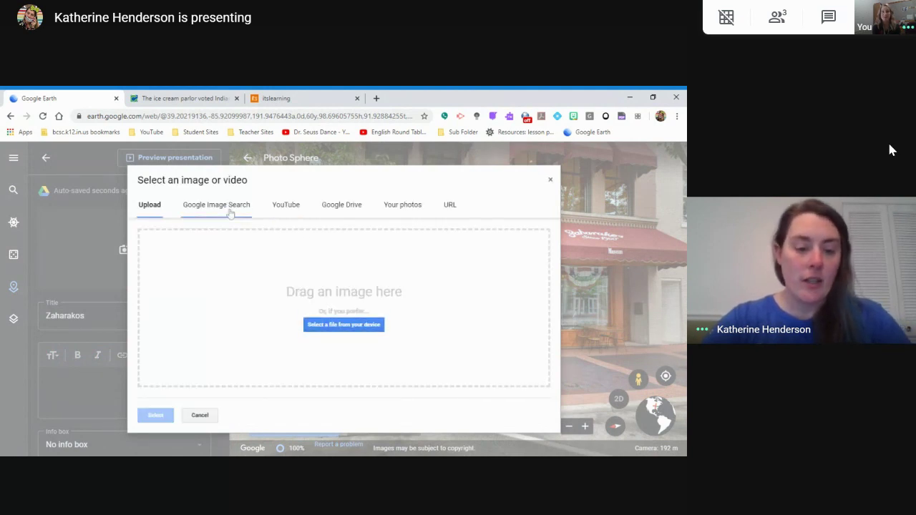
- Search Google Images for "Zaharakos" to find a picture for the Zaharakos placemark
click(230, 212)
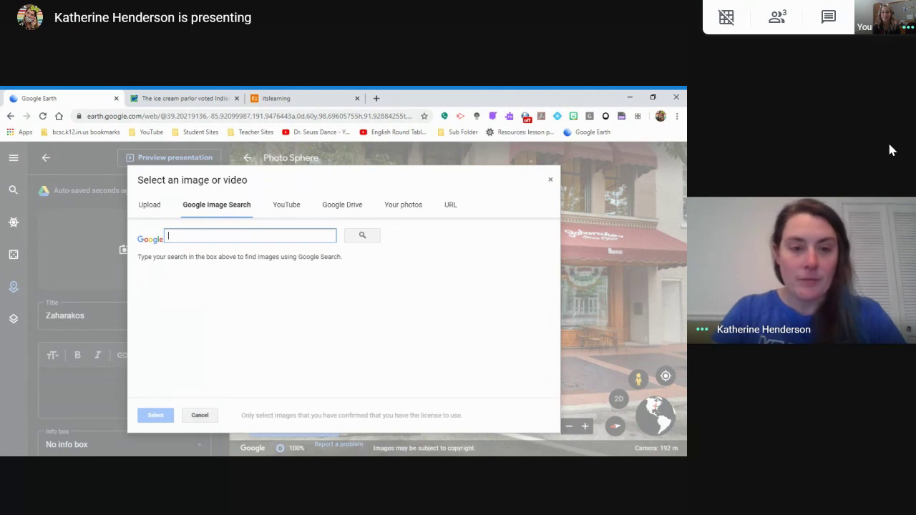
text(Zah)
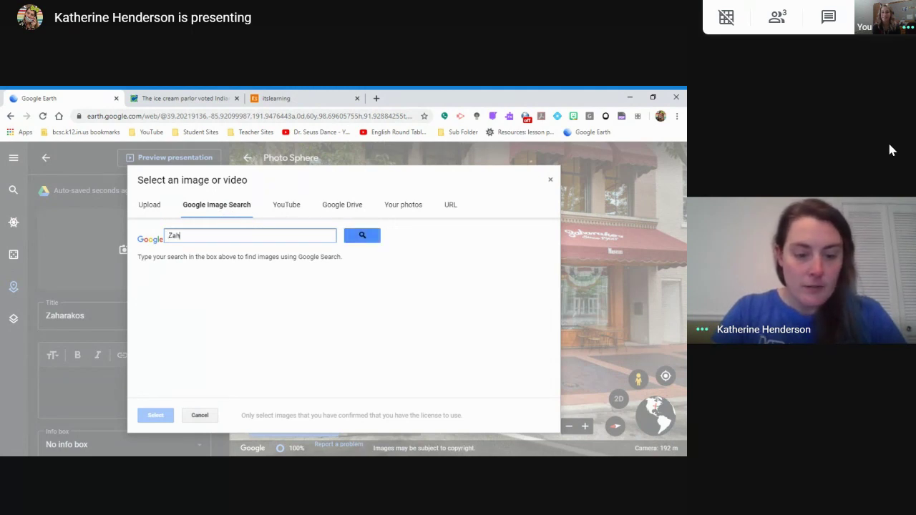
text(a)
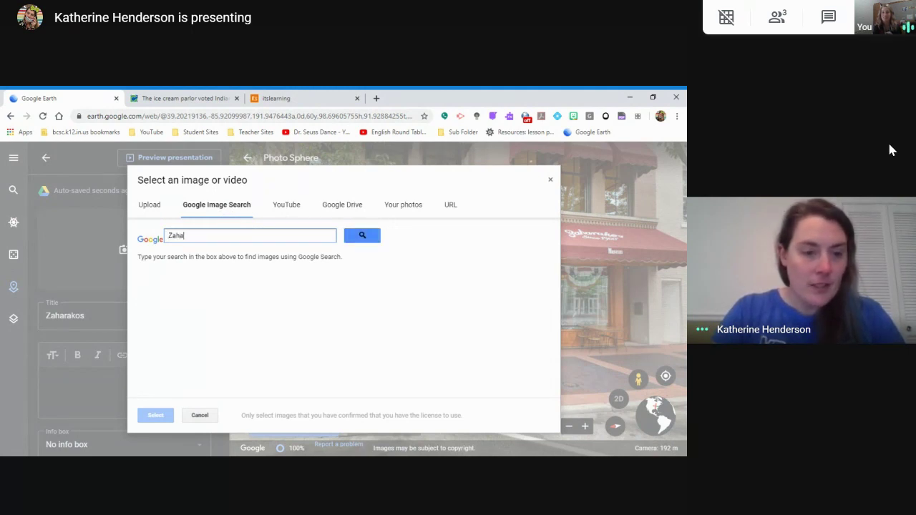
text(rak)
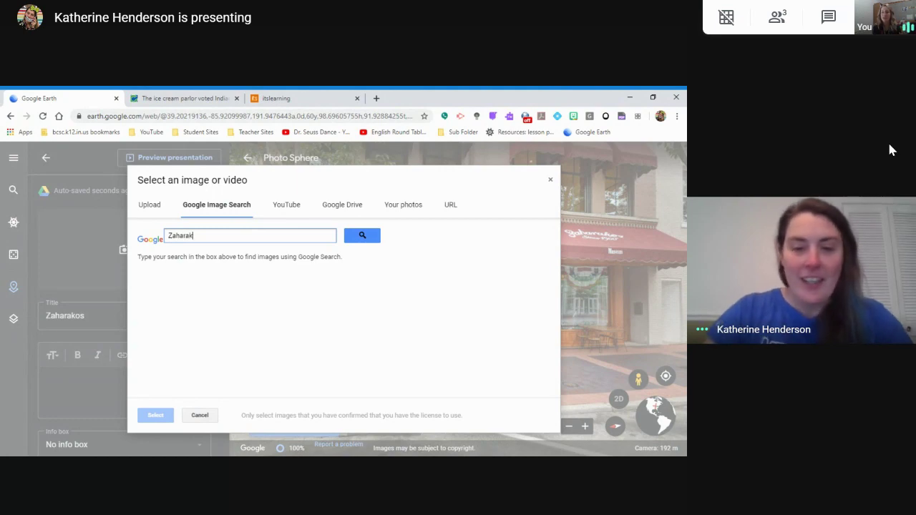
text(os)
key(Return)
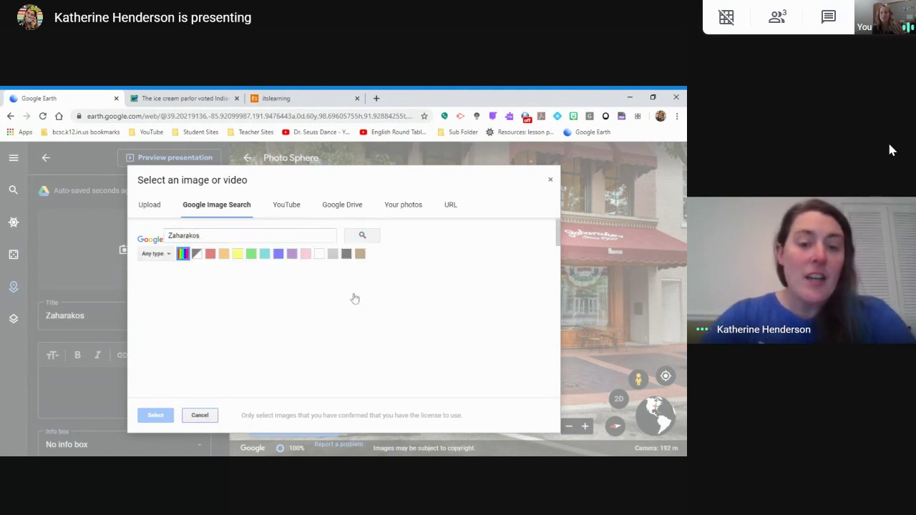
- Add the Wikimedia Commons picture of the Zaharakos orchestrion from the image results to the placemark
scroll(440, 323, down, 2)
scroll(440, 323, down, 3)
scroll(405, 322, down, 2)
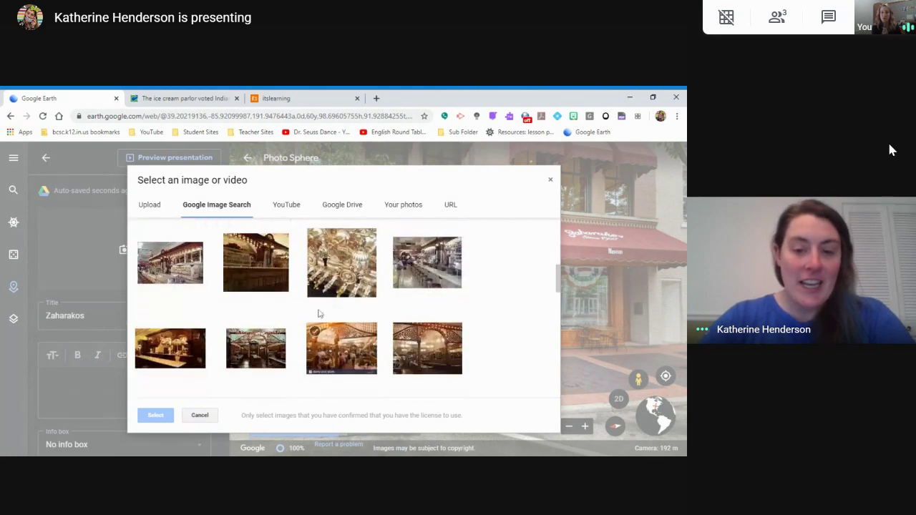
scroll(319, 315, down, 1)
scroll(450, 335, down, 1)
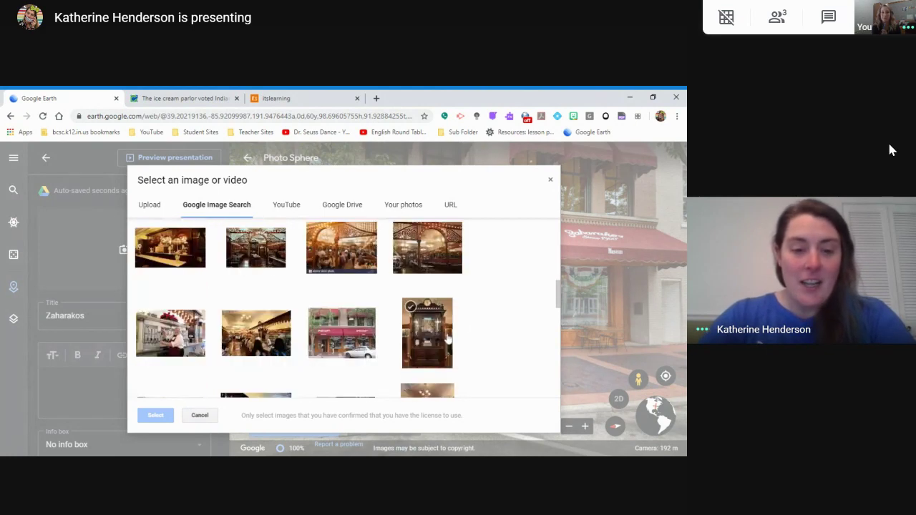
click(449, 340)
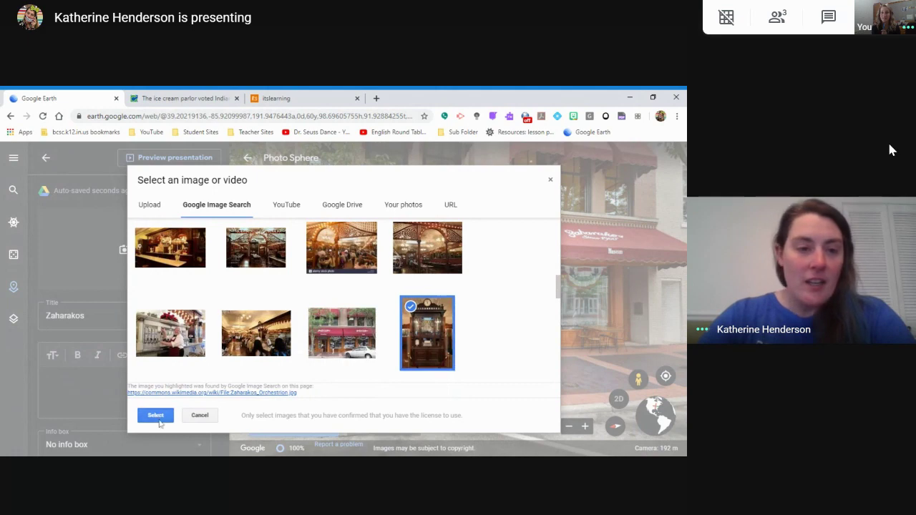
click(156, 416)
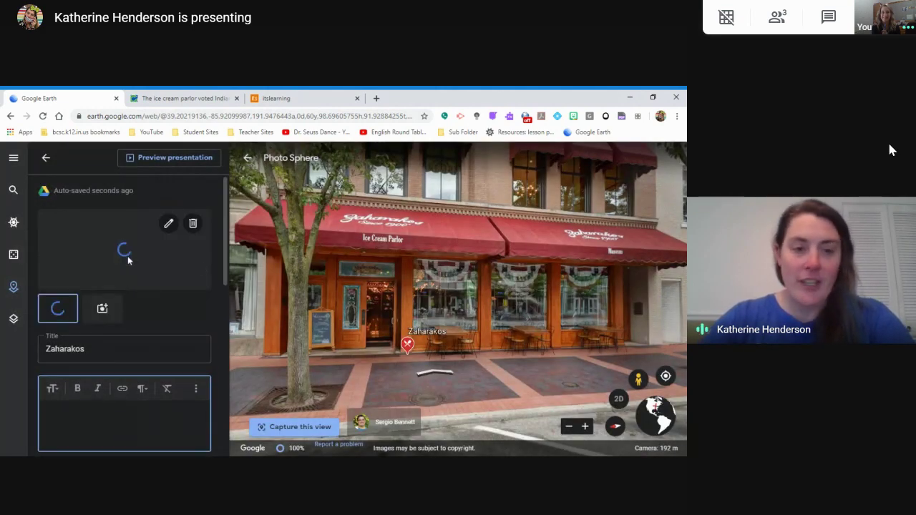
- Search YouTube for "Zaharako" and add the video "Zaharako's - Columbus, IN" as the placemark's second media item
click(103, 307)
click(286, 205)
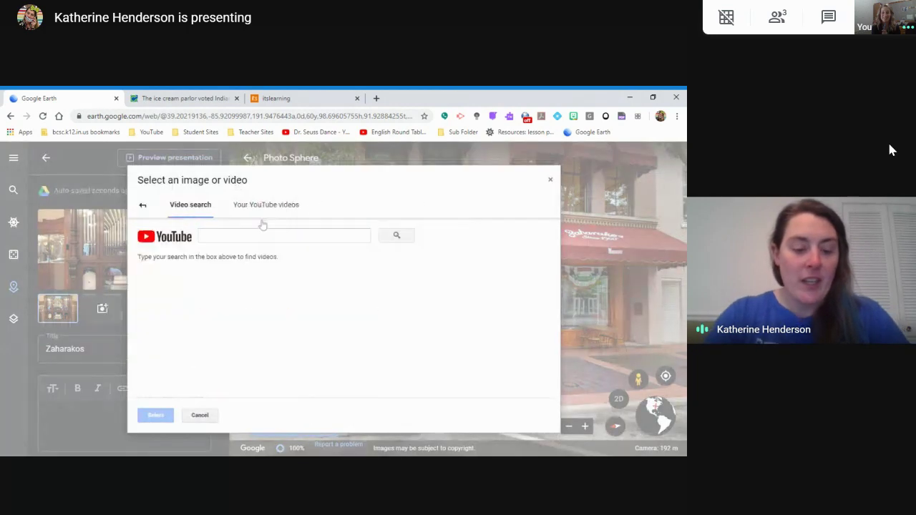
click(263, 236)
text(Zah)
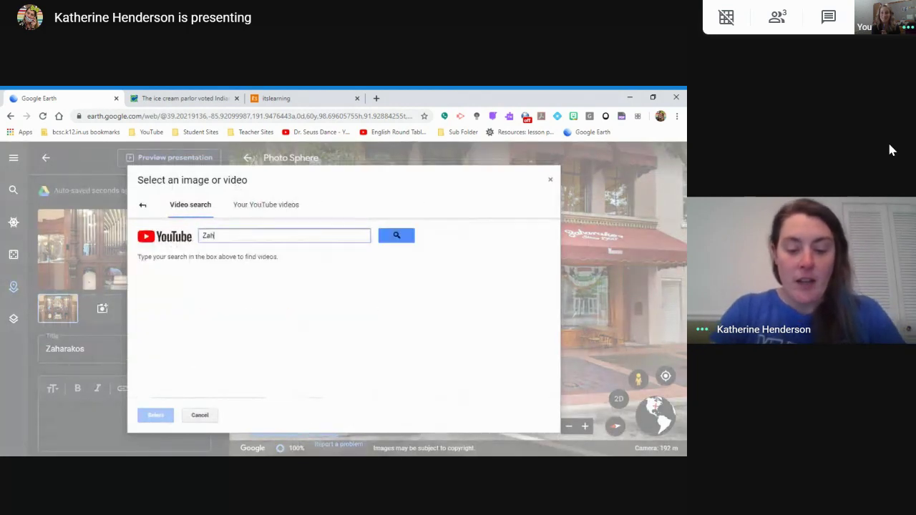
text(arako)
key(Return)
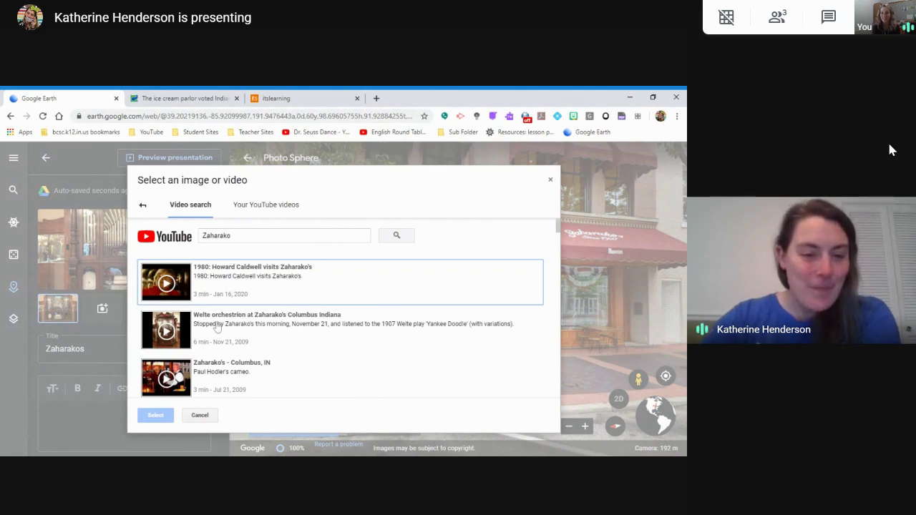
click(179, 376)
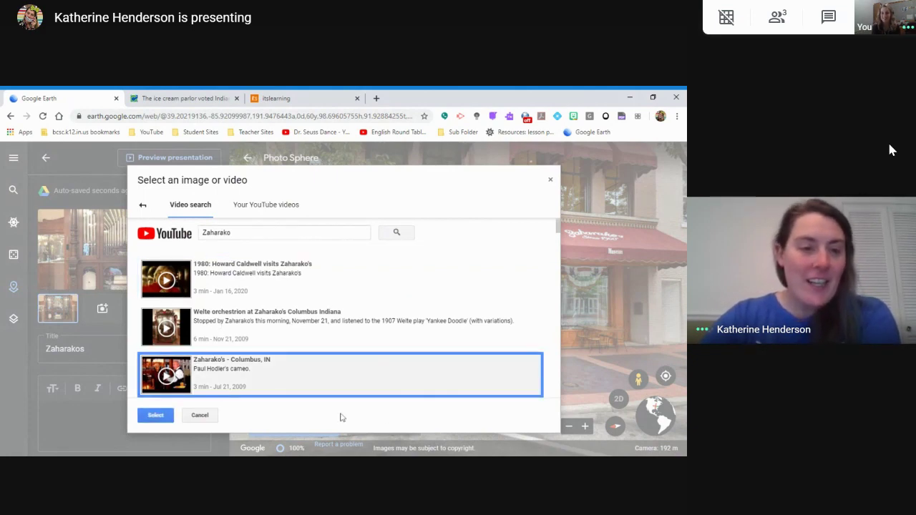
click(155, 415)
- Set the Zaharakos placemark to use the large info box and return to the project's feature list
scroll(125, 378, down, 3)
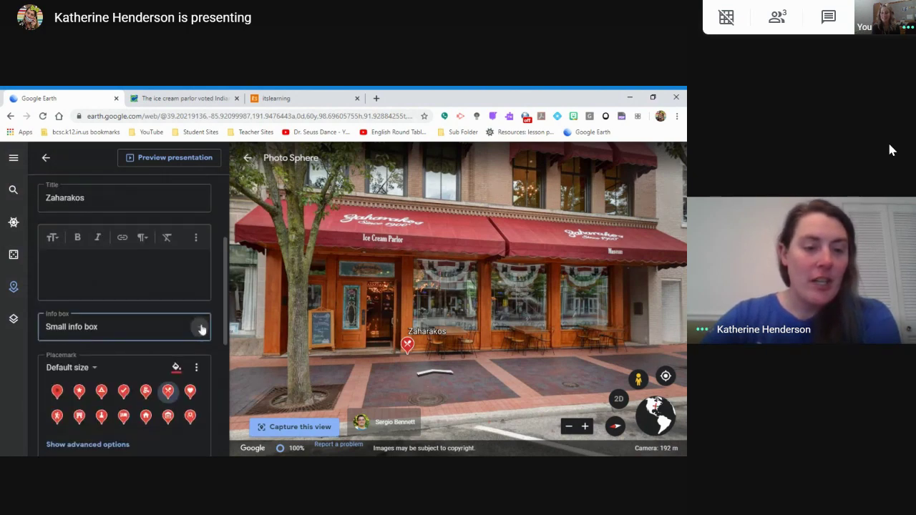
click(201, 329)
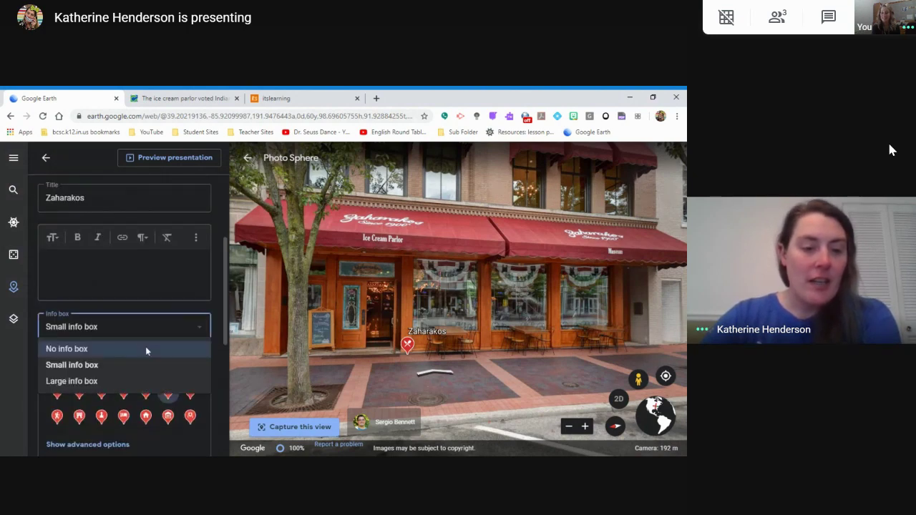
click(114, 381)
scroll(155, 307, down, 5)
scroll(155, 306, up, 3)
scroll(124, 314, up, 5)
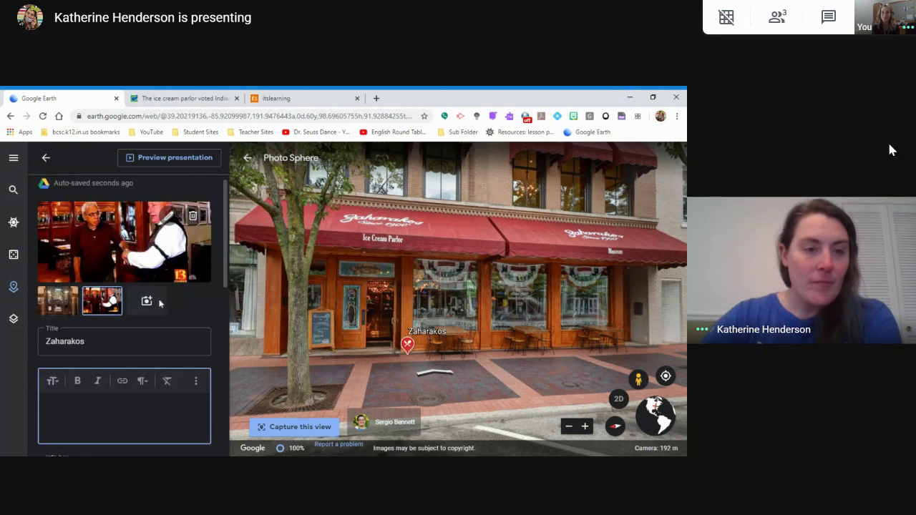
click(45, 159)
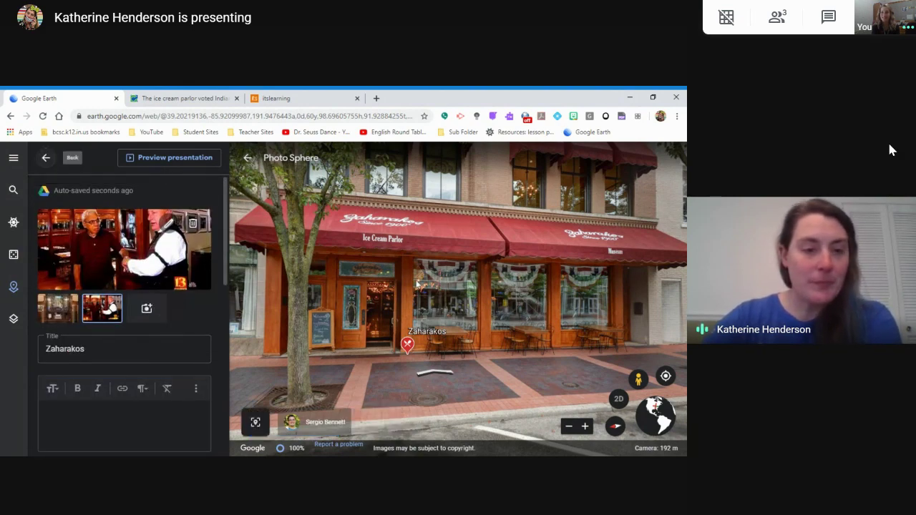
scroll(153, 374, down, 1)
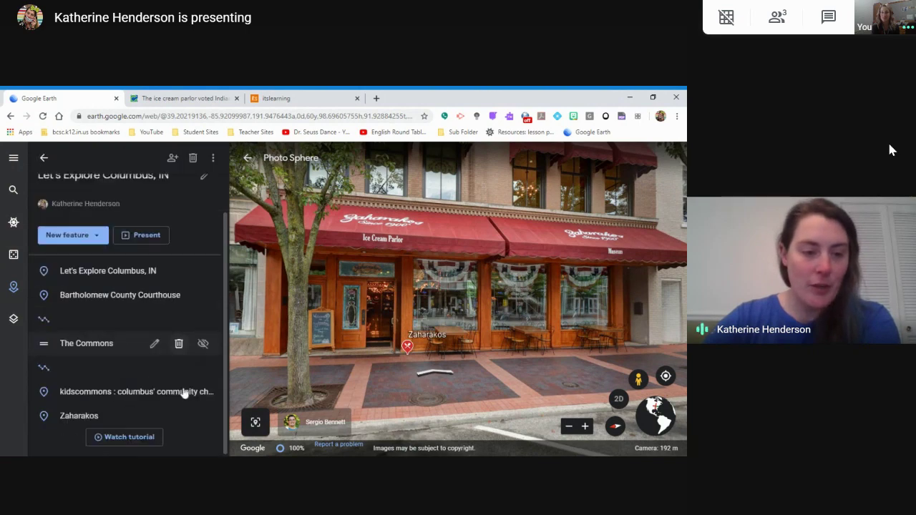